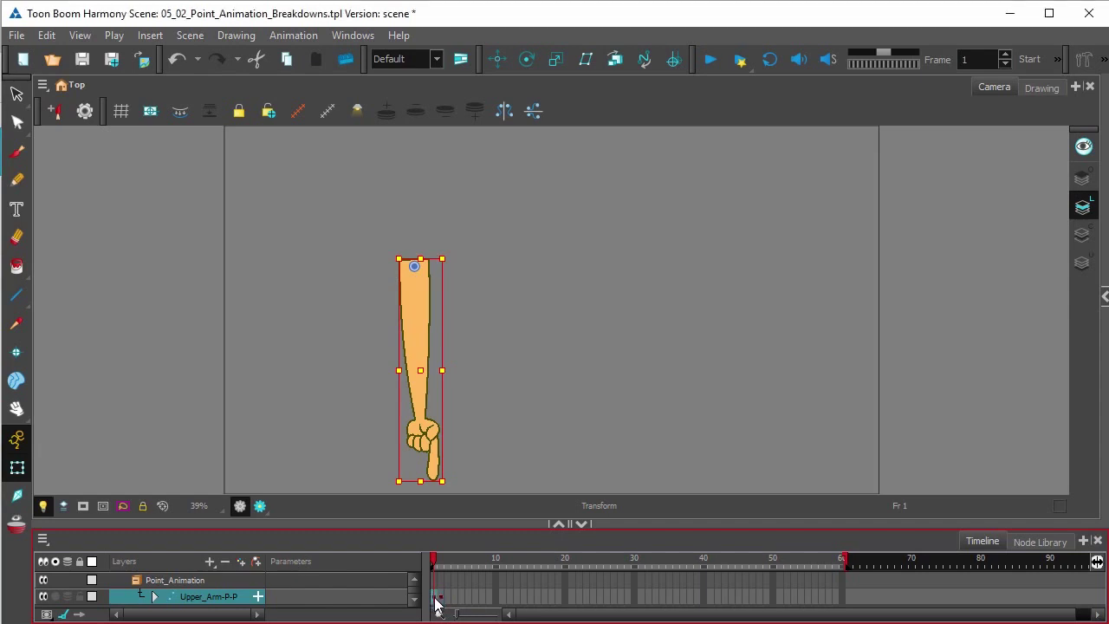
Step: Flip between frame 1's hanging pose and frame 2's pointing pose, then check frame 8
{"action": "left_click", "coordinate": [441, 598]}
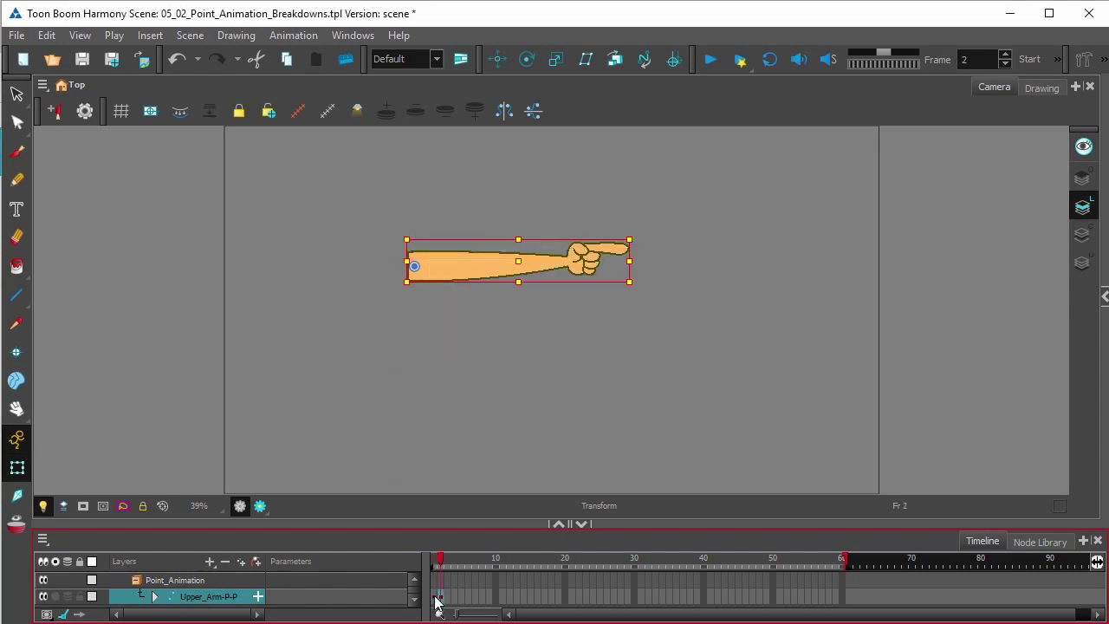
{"action": "left_click", "coordinate": [435, 598]}
{"action": "left_click", "coordinate": [440, 598]}
{"action": "left_click", "coordinate": [435, 598]}
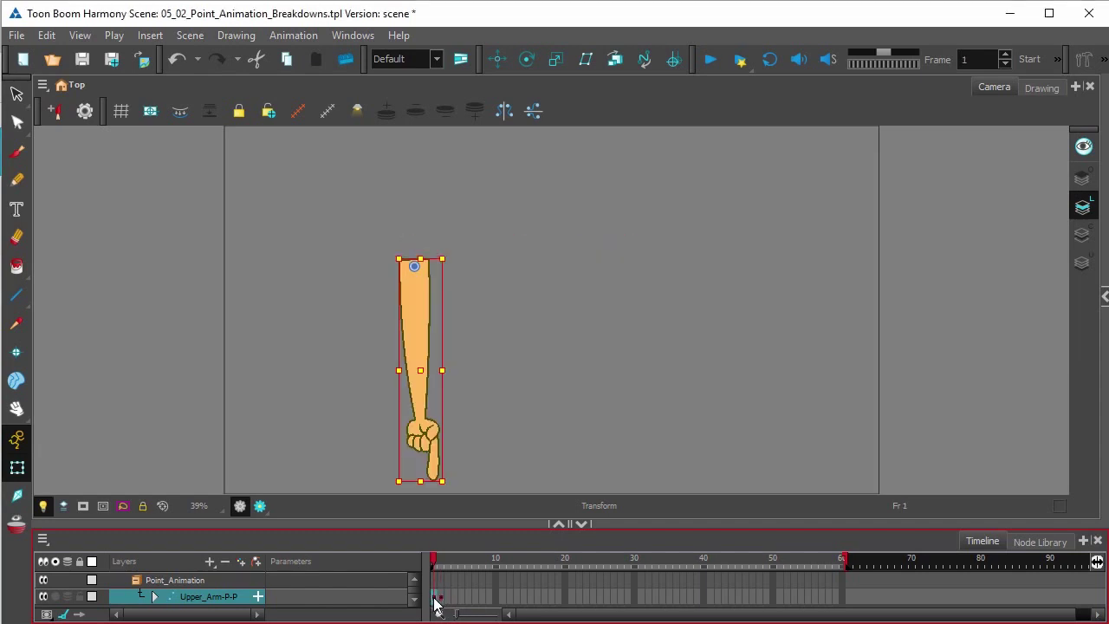
{"action": "left_click", "coordinate": [440, 598]}
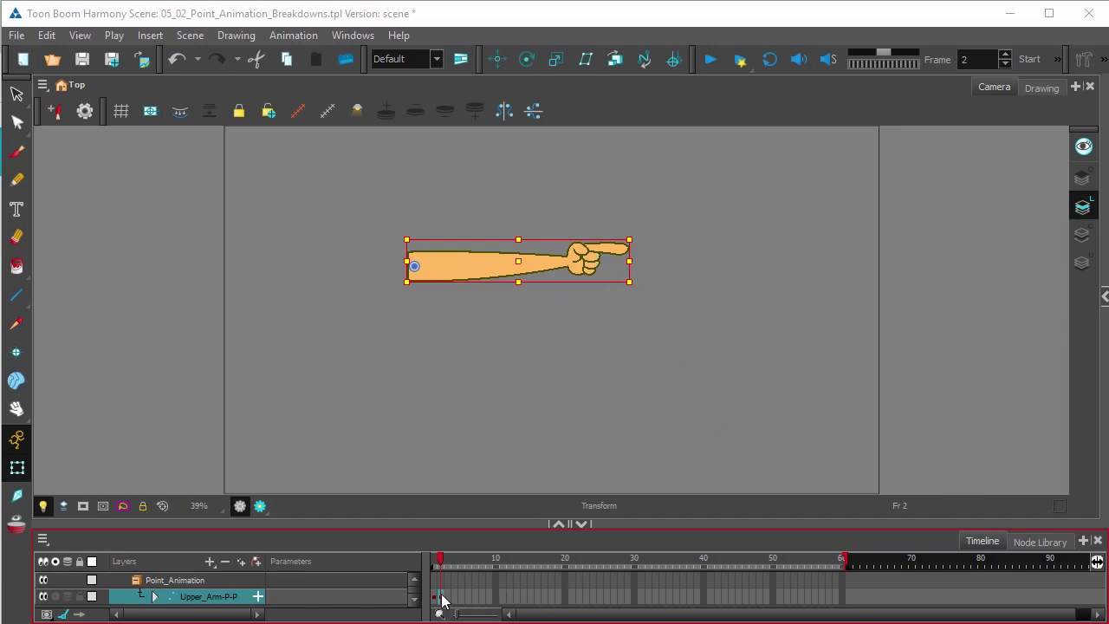
{"action": "left_click", "coordinate": [481, 596]}
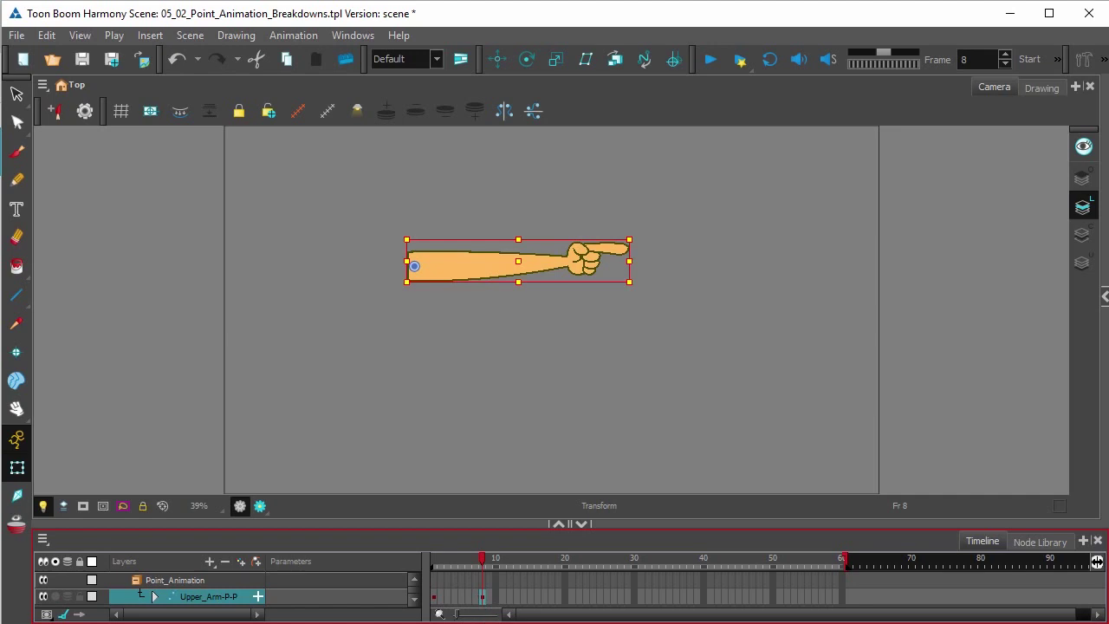
Step: Insert a keyframe on frame 2 of Upper_Arm and rotate the arm clockwise about the shoulder
{"action": "left_click", "coordinate": [441, 597]}
{"action": "right_click", "coordinate": [441, 597]}
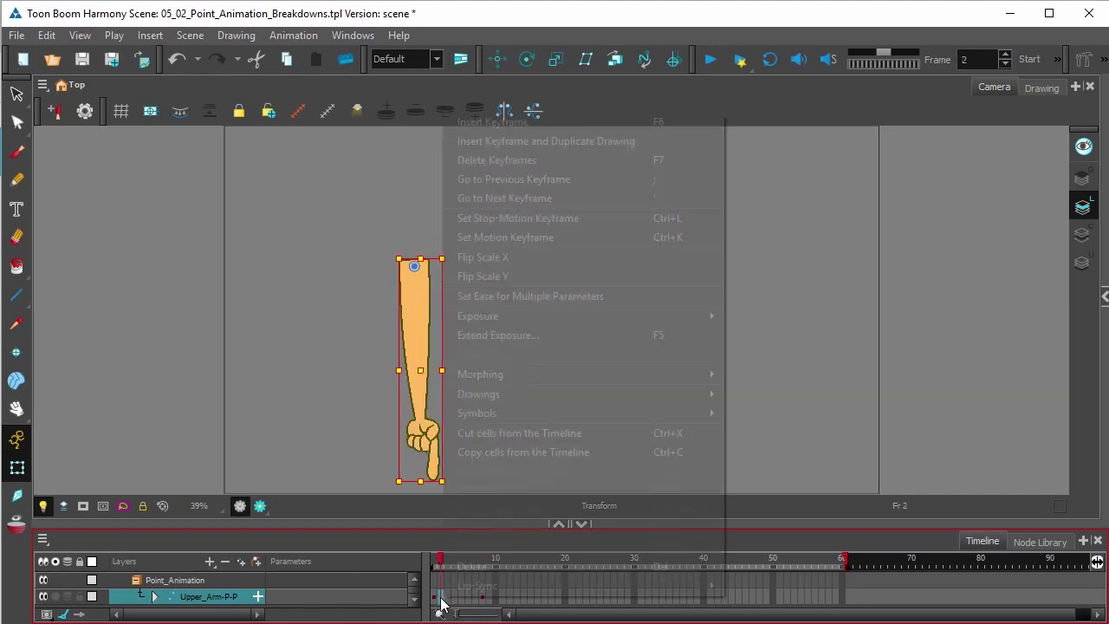
{"action": "left_click", "coordinate": [574, 123]}
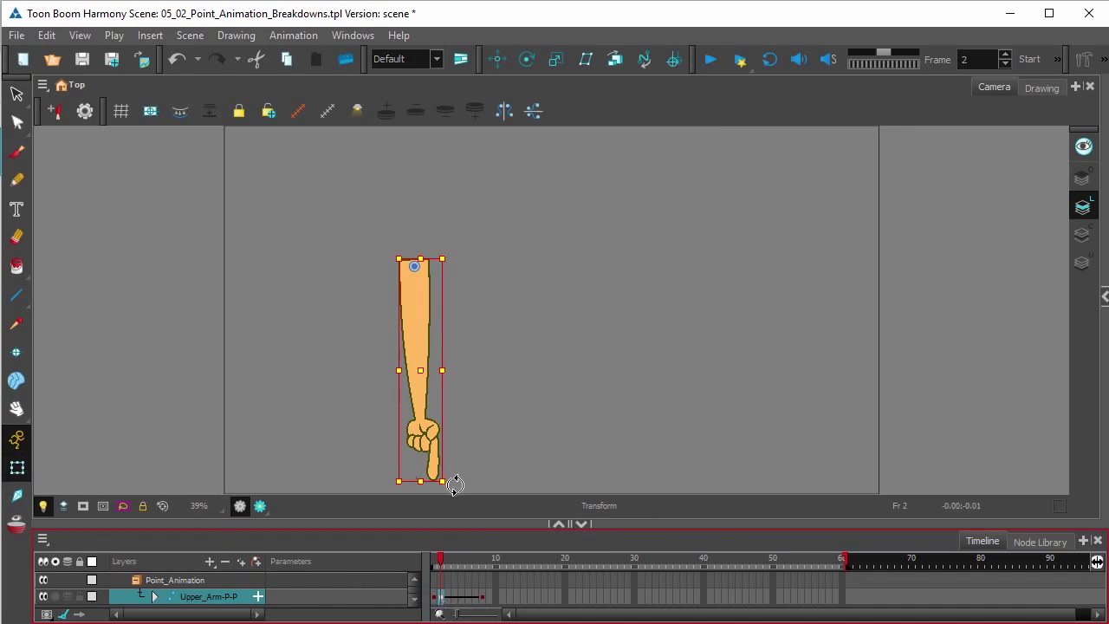
{"action": "mouse_move", "coordinate": [453, 483]}
{"action": "left_mouse_down"}
{"action": "mouse_move", "coordinate": [548, 434]}
{"action": "mouse_move", "coordinate": [547, 445]}
{"action": "left_mouse_up"}
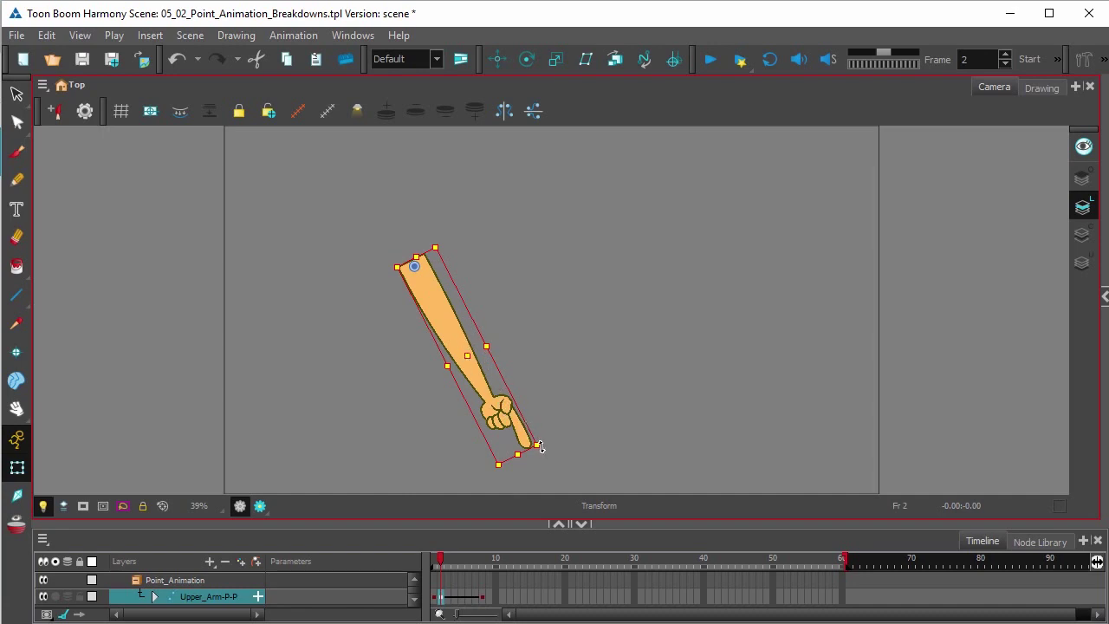
Step: Rotate the forearm to hang straight down and turn the hand inward about the wrist
{"action": "key", "text": "ctrl+z"}
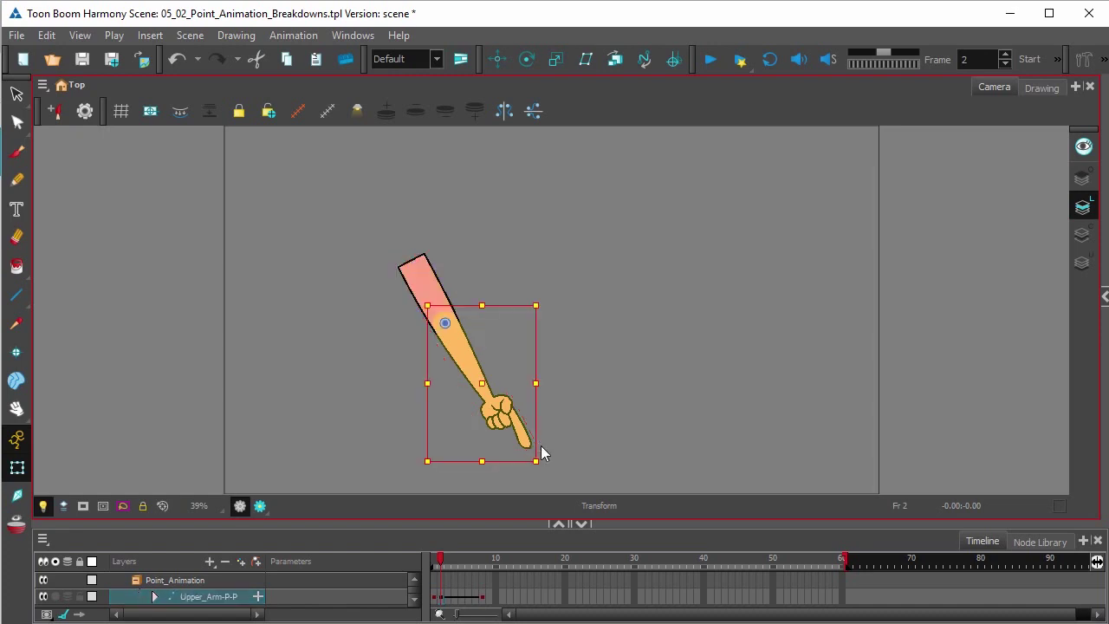
{"action": "left_click_drag", "start_coordinate": [537, 473], "coordinate": [488, 487]}
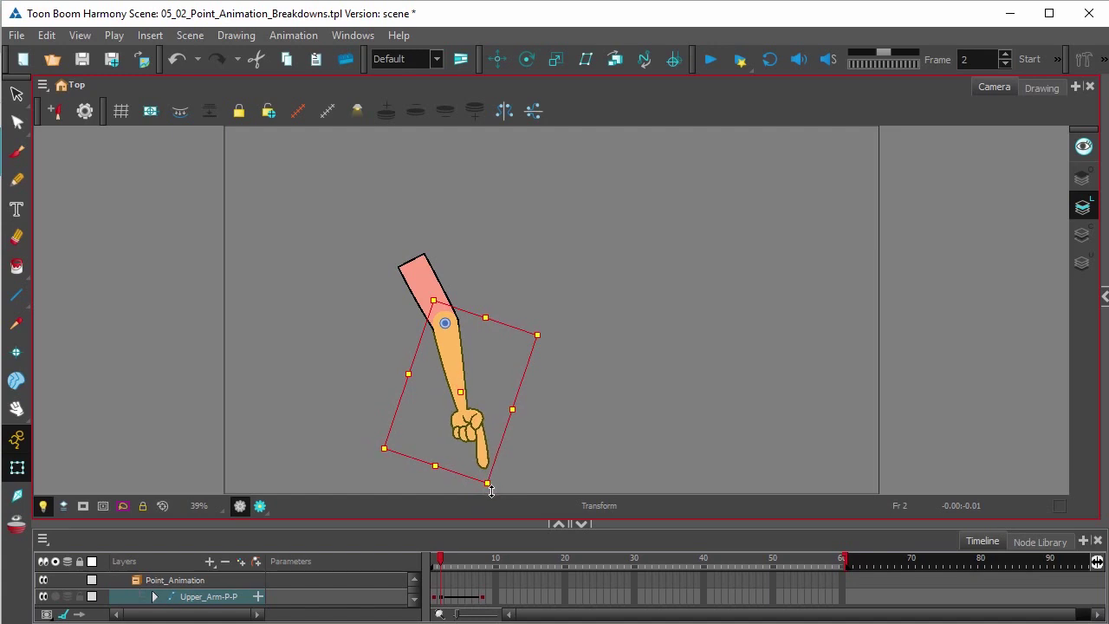
{"action": "key", "text": "b"}
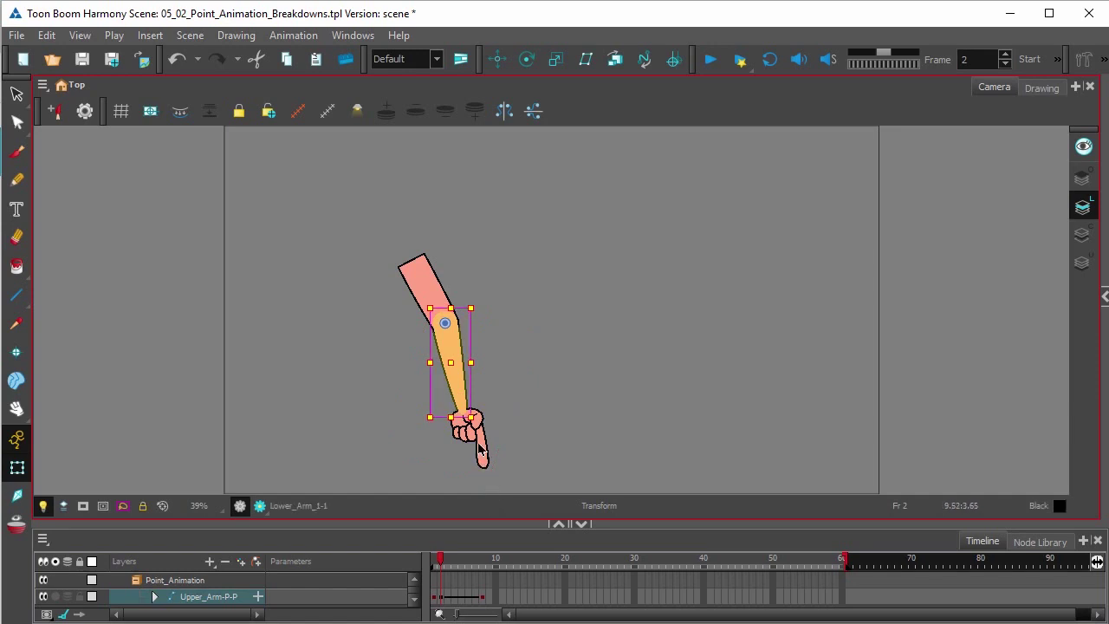
{"action": "left_click", "coordinate": [484, 452]}
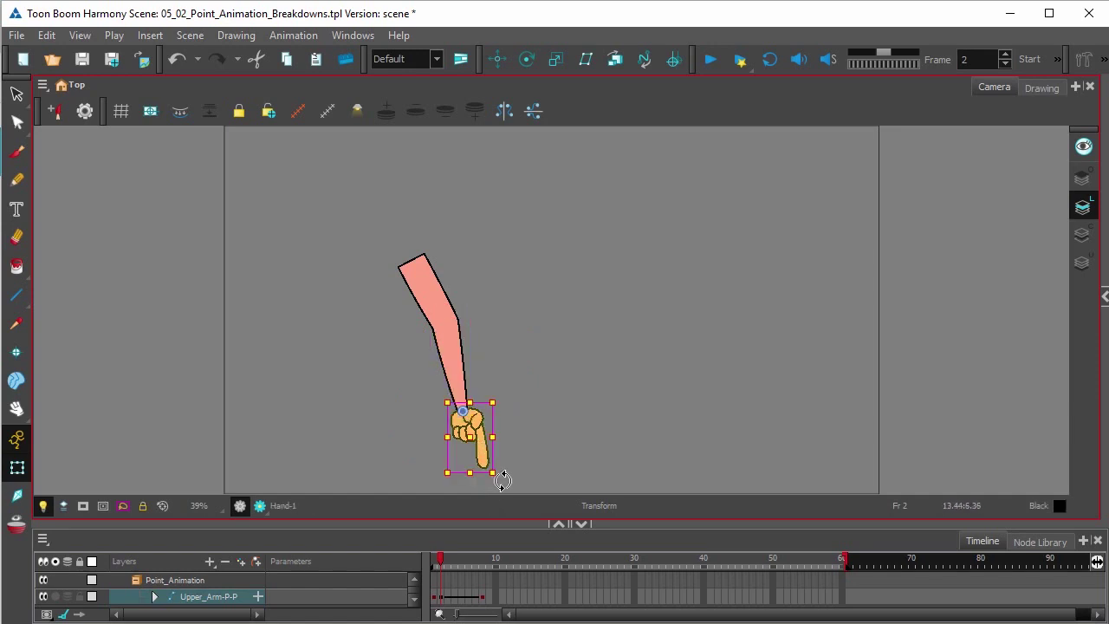
{"action": "left_click_drag", "start_coordinate": [499, 479], "coordinate": [459, 479]}
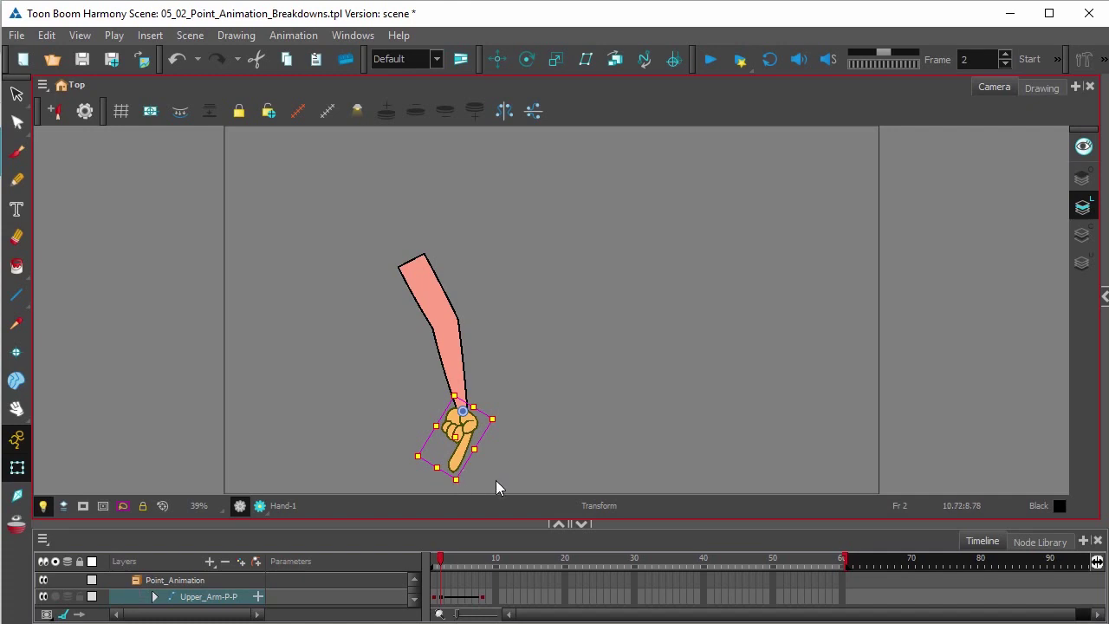
Step: Insert a keyframe on frame 3 and rotate the arm clockwise so the forearm angles upward
{"action": "left_click", "coordinate": [448, 597]}
{"action": "right_click", "coordinate": [449, 597]}
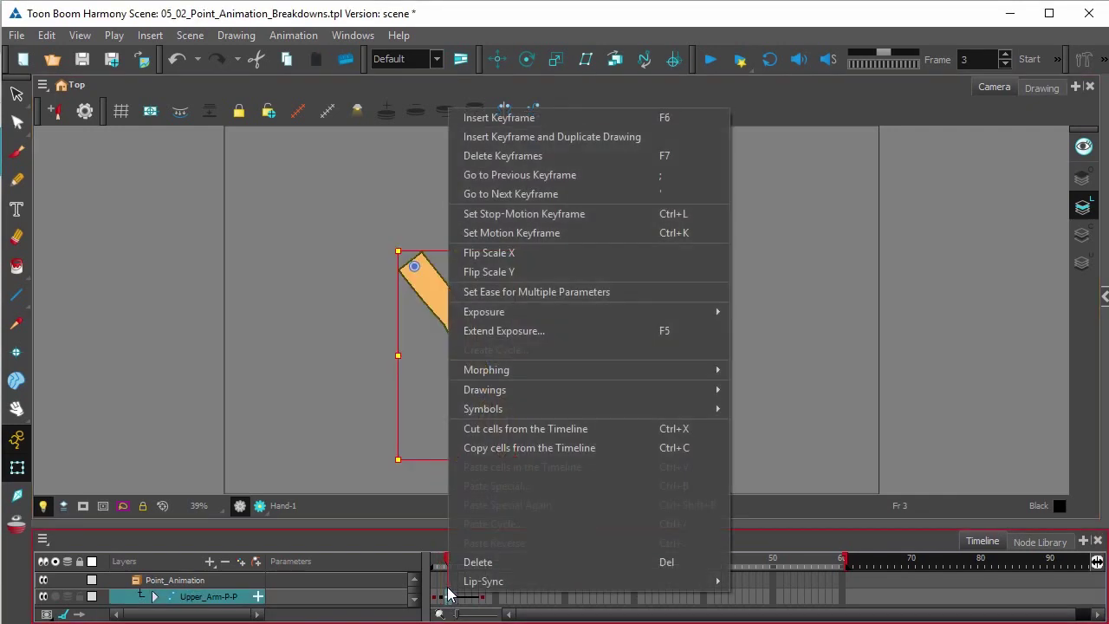
{"action": "left_click", "coordinate": [520, 114]}
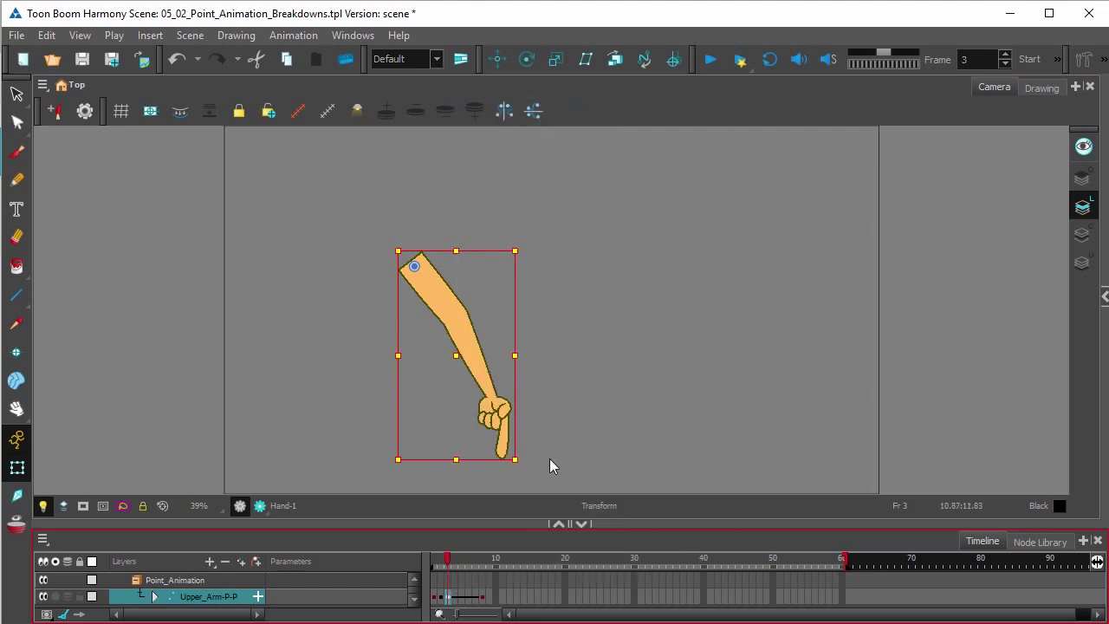
{"action": "left_click_drag", "start_coordinate": [525, 458], "coordinate": [626, 233]}
{"action": "key", "text": "b"}
{"action": "key", "text": "b"}
Step: Key frame 4, swing the arm slightly counter-clockwise and select the hand to raise its finger
{"action": "left_click", "coordinate": [455, 597]}
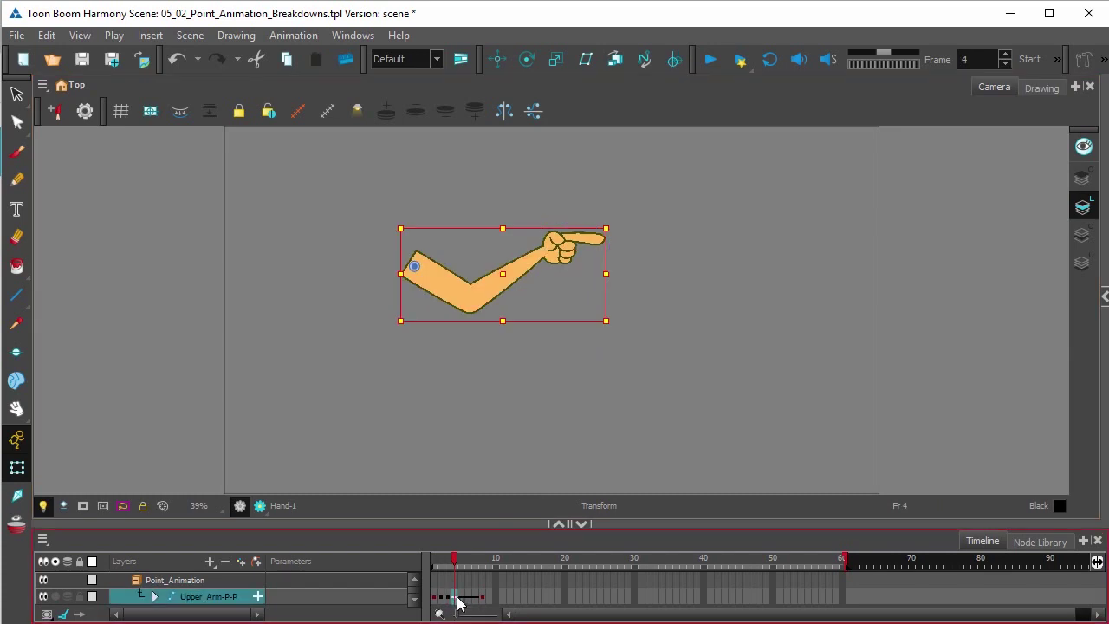
{"action": "right_click", "coordinate": [454, 598]}
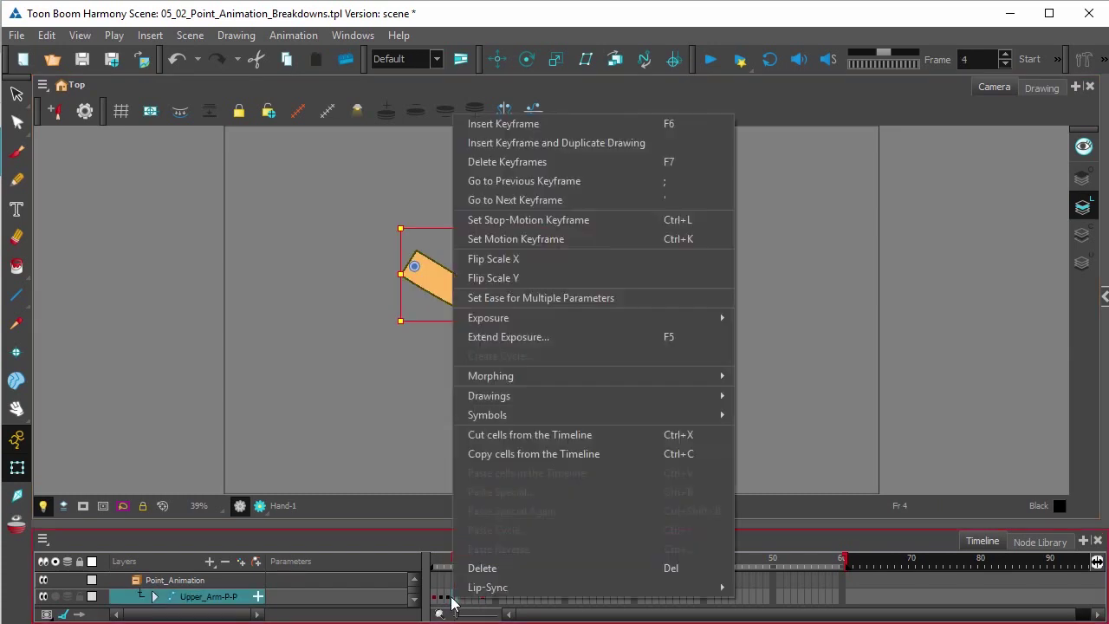
{"action": "left_click", "coordinate": [530, 123]}
{"action": "left_click_drag", "start_coordinate": [619, 220], "coordinate": [442, 136]}
{"action": "left_click", "coordinate": [495, 180]}
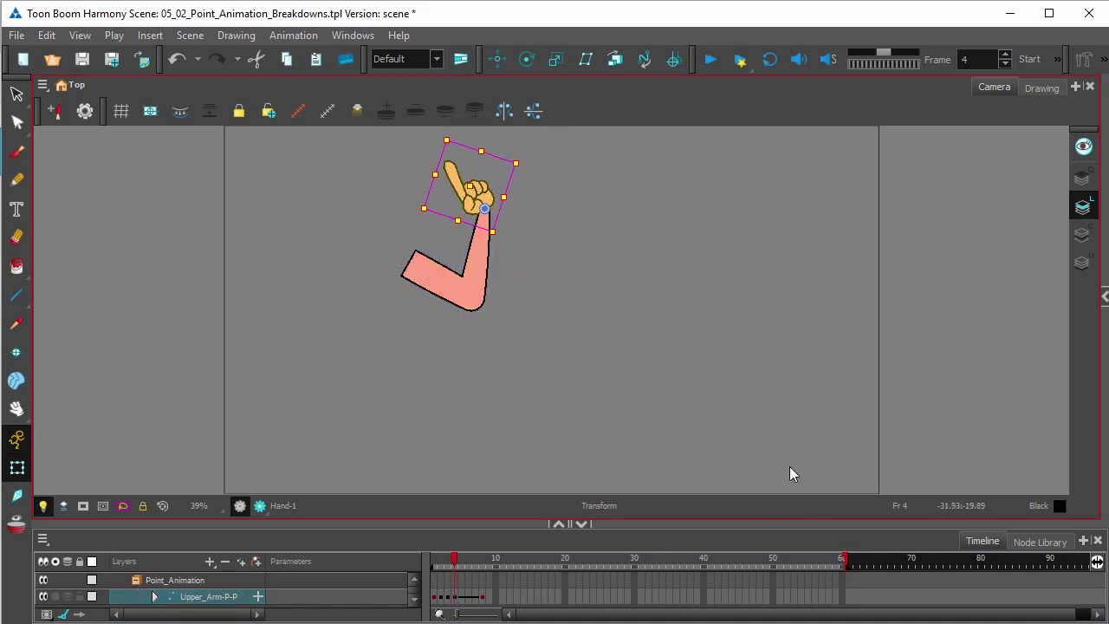
{"action": "left_click", "coordinate": [461, 597]}
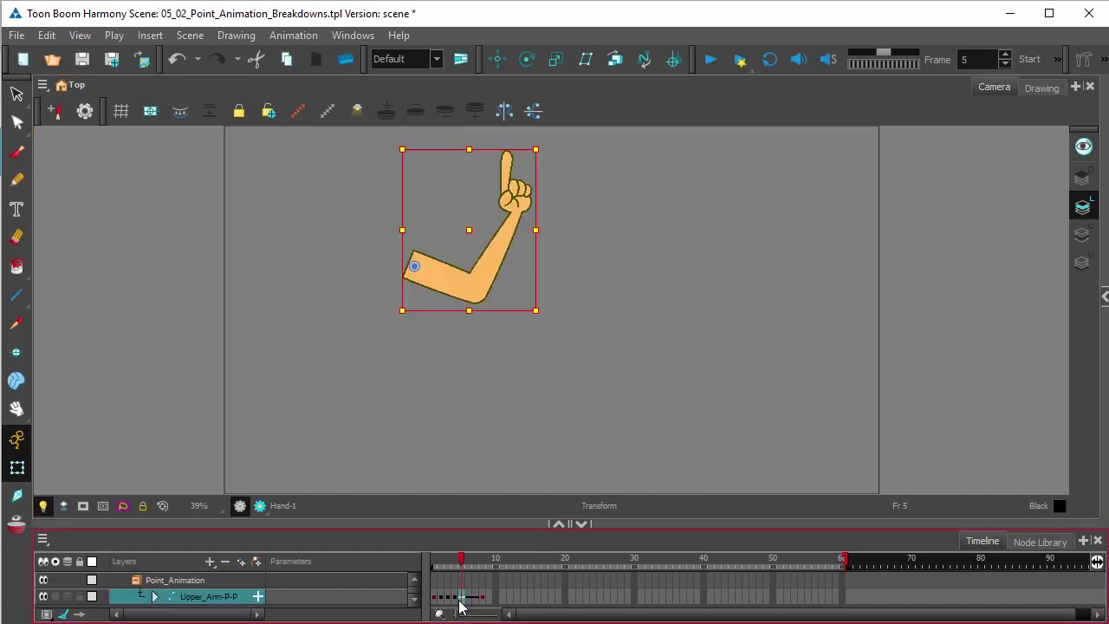
Step: Key frame 5 and rotate the forearm to a nearly upright angle, then select the hand
{"action": "right_click", "coordinate": [461, 598]}
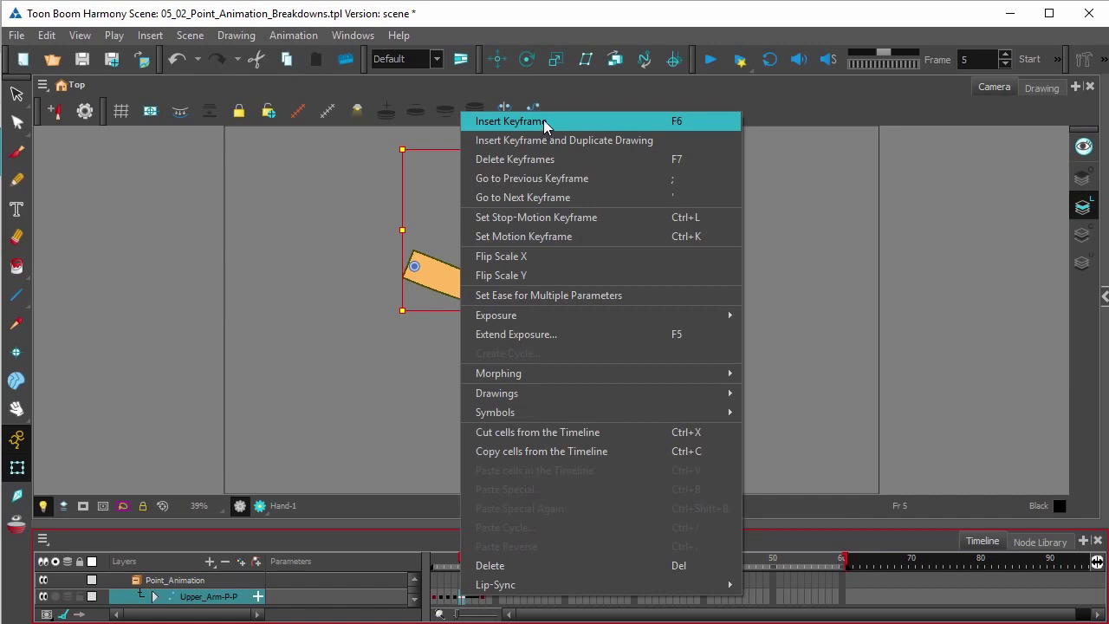
{"action": "left_click", "coordinate": [544, 124]}
{"action": "left_click_drag", "start_coordinate": [550, 145], "coordinate": [557, 208]}
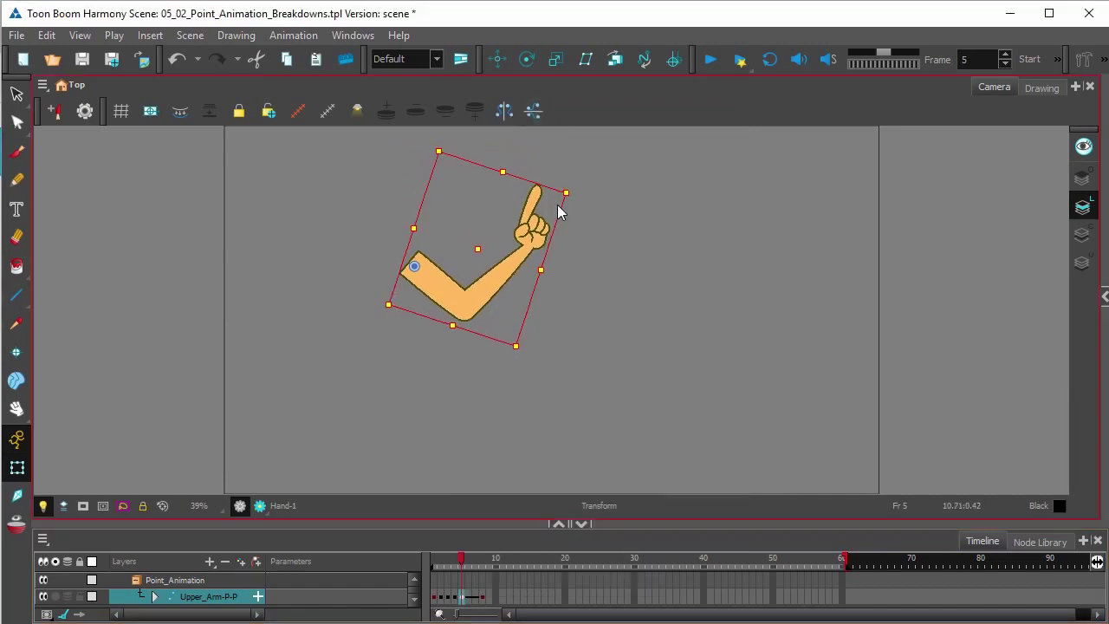
{"action": "key", "text": "ctrl+z"}
{"action": "mouse_move", "coordinate": [577, 182]}
{"action": "left_mouse_down"}
{"action": "mouse_move", "coordinate": [485, 158]}
{"action": "mouse_move", "coordinate": [501, 157]}
{"action": "mouse_move", "coordinate": [507, 174]}
{"action": "left_mouse_up"}
{"action": "left_click", "coordinate": [529, 183]}
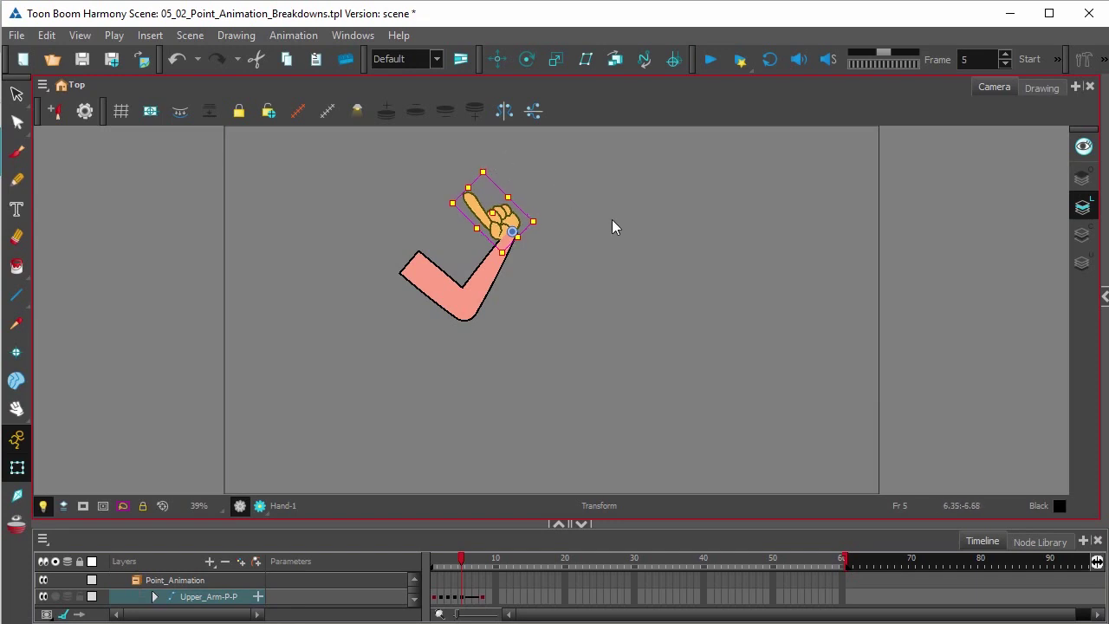
{"action": "left_click", "coordinate": [469, 597]}
Step: Insert a keyframe at frame 6, then check frame 8 and step back to frame 7
{"action": "right_click", "coordinate": [468, 598]}
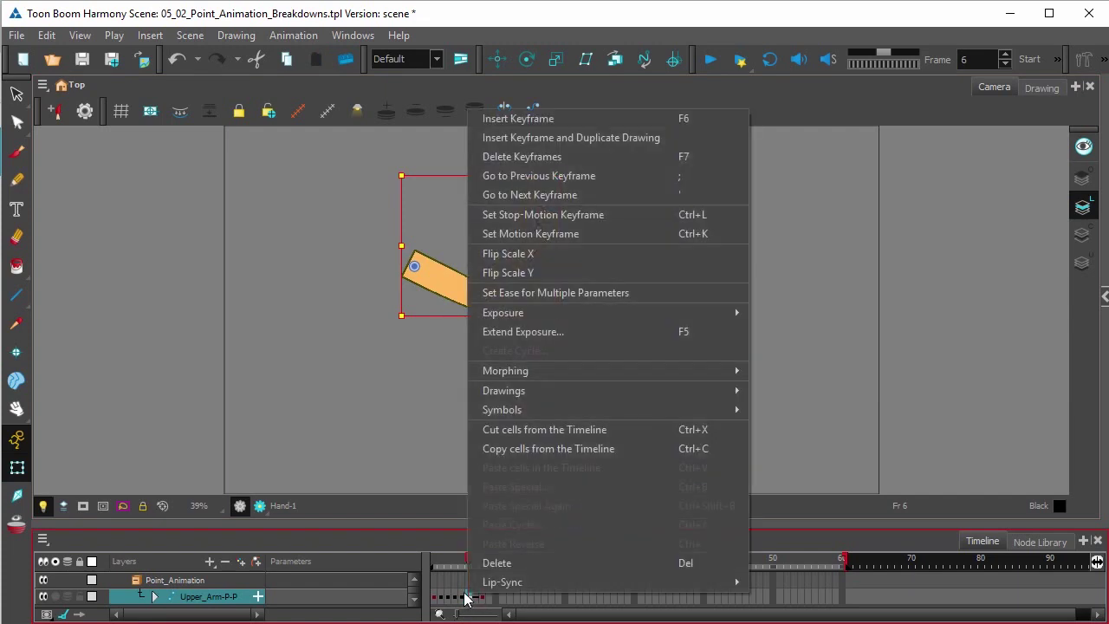
{"action": "left_click", "coordinate": [547, 117]}
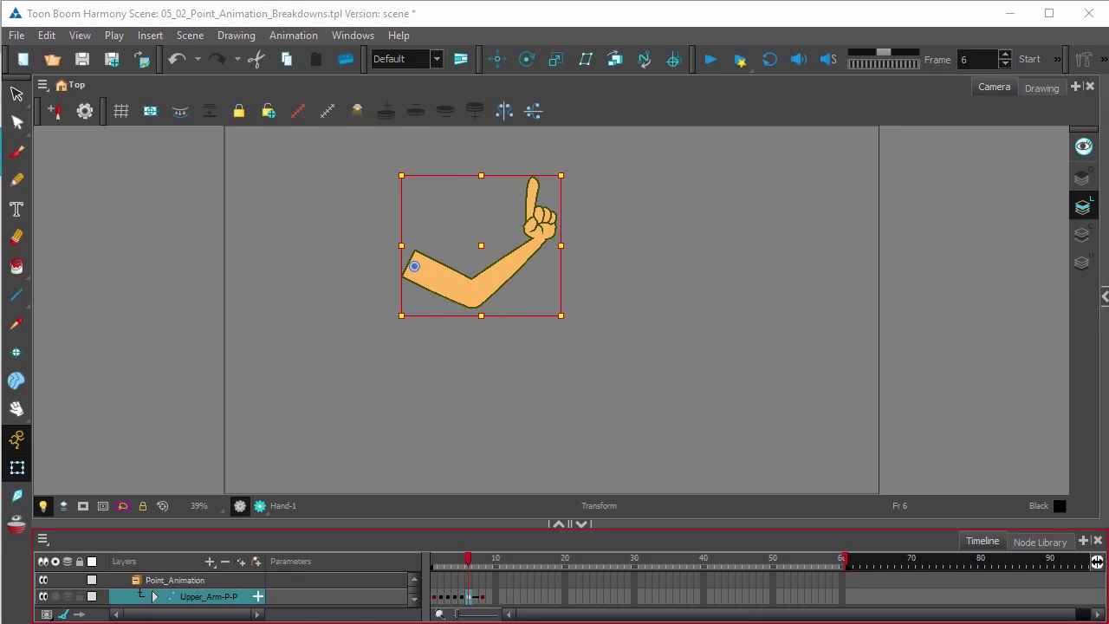
{"action": "left_click", "coordinate": [480, 597]}
{"action": "left_click", "coordinate": [474, 598]}
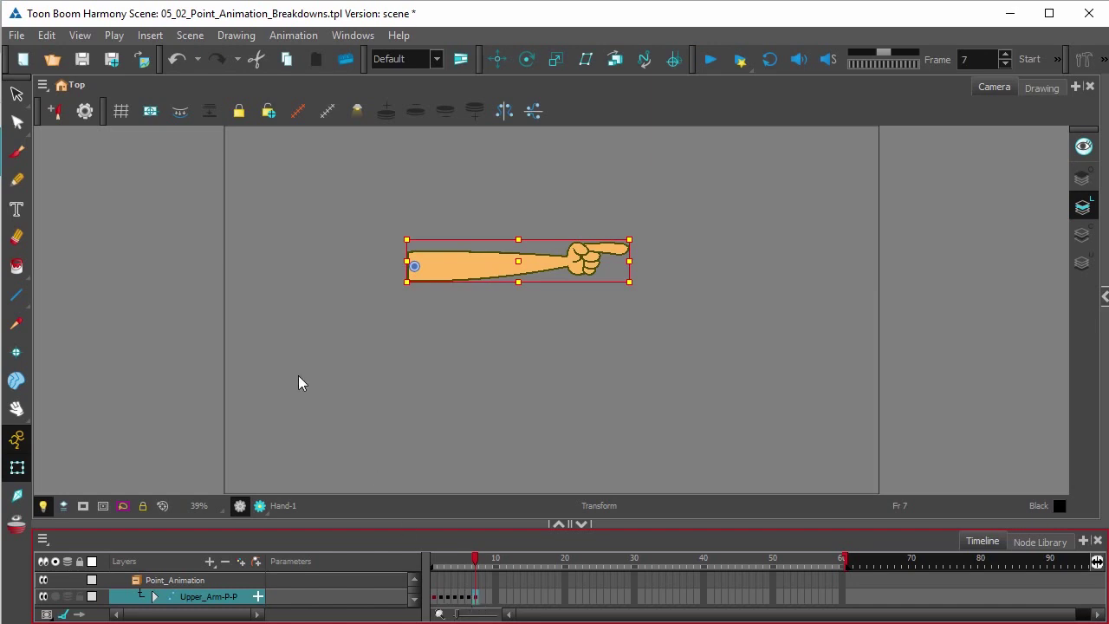
Step: Copy frame 7's straight pointing-pose cell and paste it into frame 6
{"action": "left_click", "coordinate": [47, 34]}
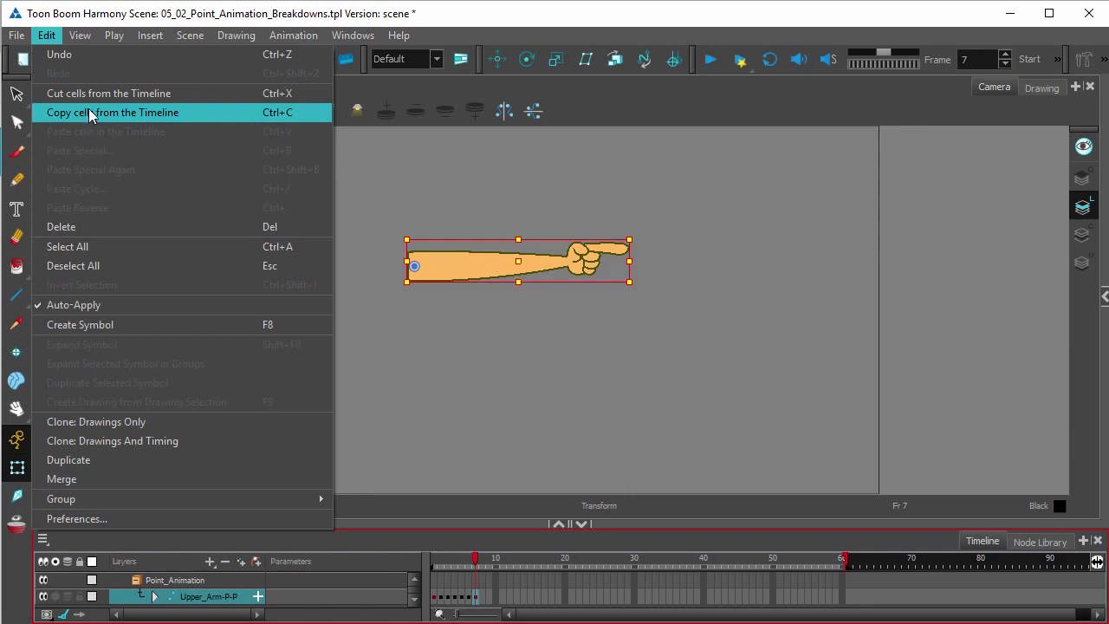
{"action": "left_click", "coordinate": [90, 117]}
{"action": "left_click", "coordinate": [469, 599]}
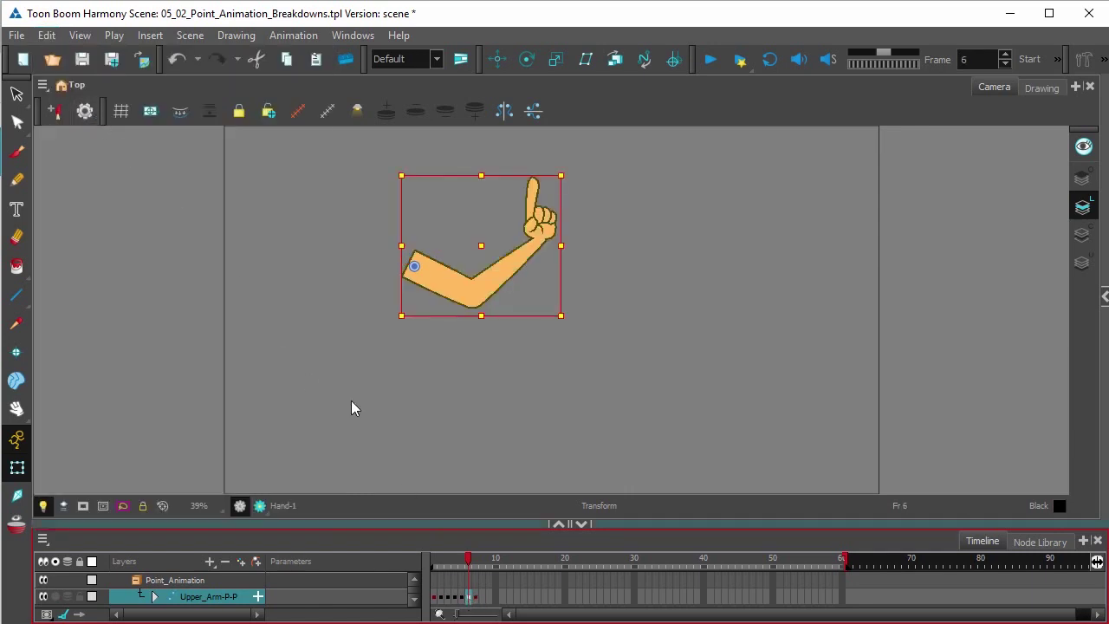
{"action": "left_click", "coordinate": [47, 35]}
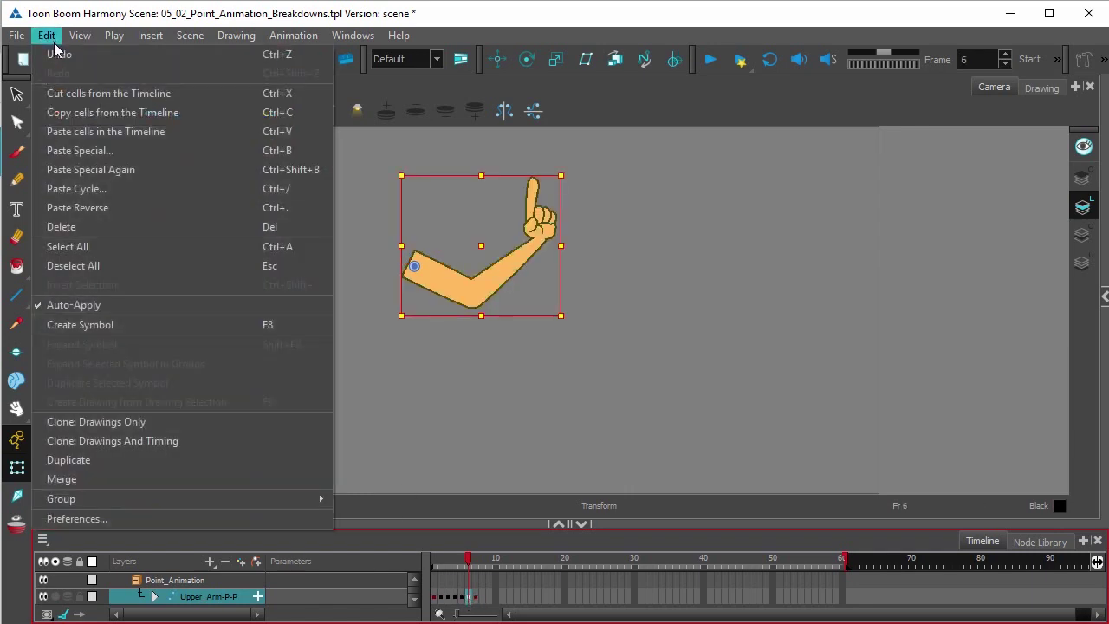
{"action": "left_click", "coordinate": [97, 135]}
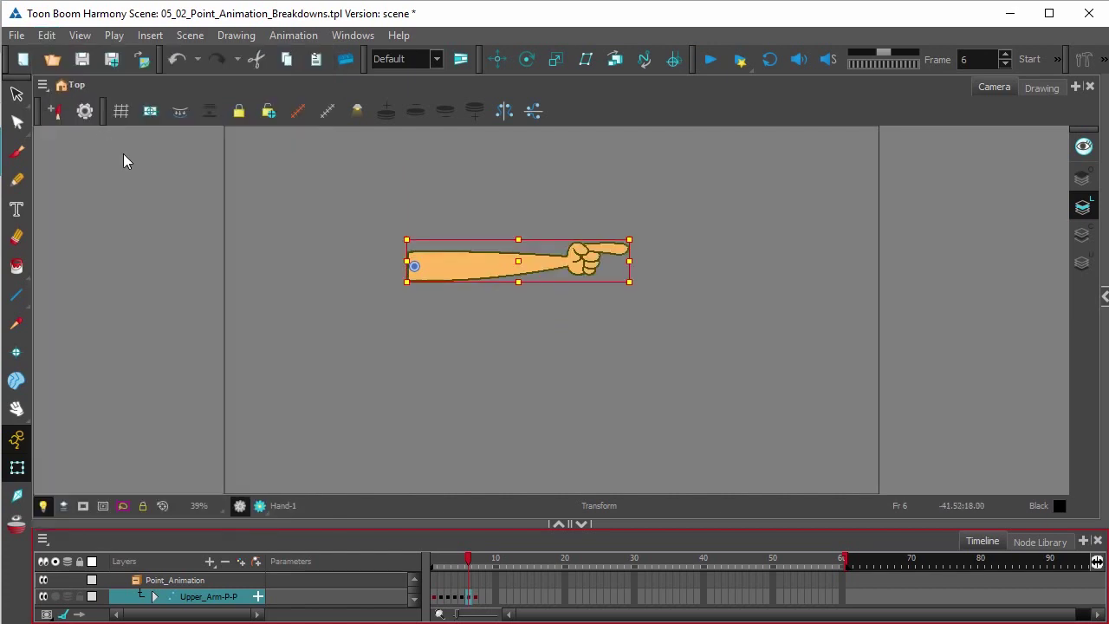
Step: Compare with frame 7 and tilt frame 6's pointing arm slightly clockwise
{"action": "left_click", "coordinate": [475, 598]}
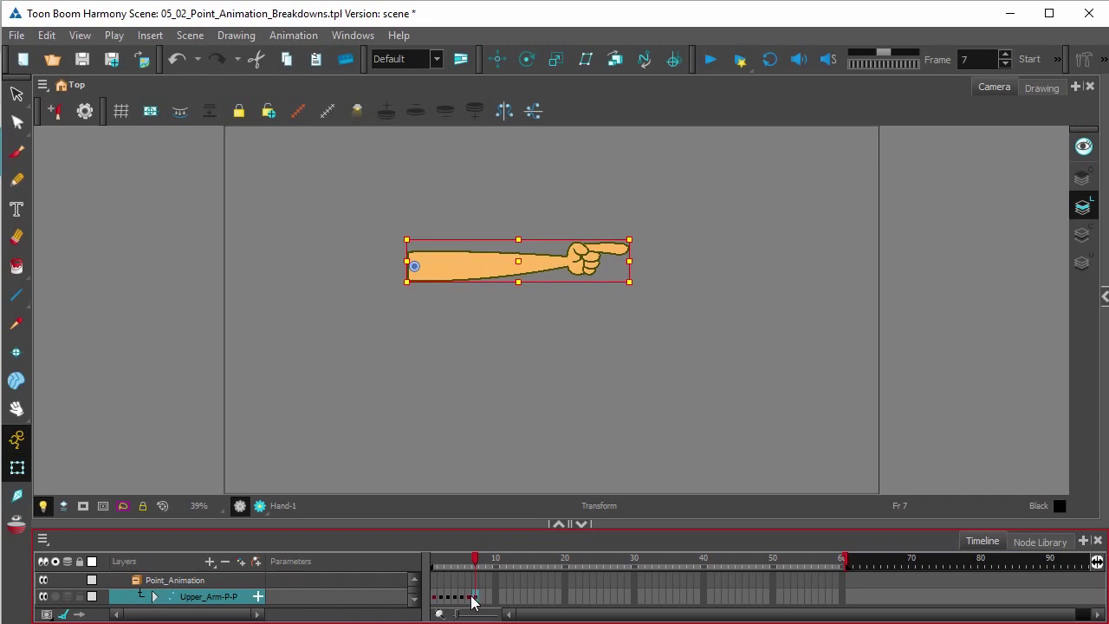
{"action": "left_click", "coordinate": [469, 597]}
{"action": "mouse_move", "coordinate": [647, 279]}
{"action": "left_mouse_down"}
{"action": "mouse_move", "coordinate": [639, 289]}
{"action": "mouse_move", "coordinate": [648, 291]}
{"action": "left_mouse_up"}
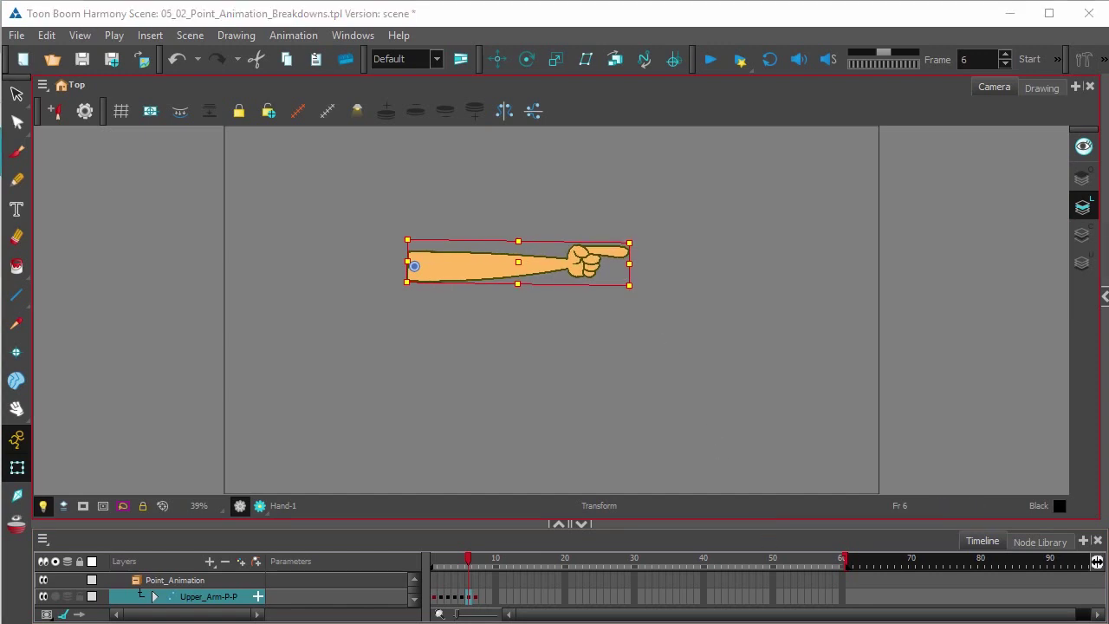
{"action": "left_click", "coordinate": [437, 567]}
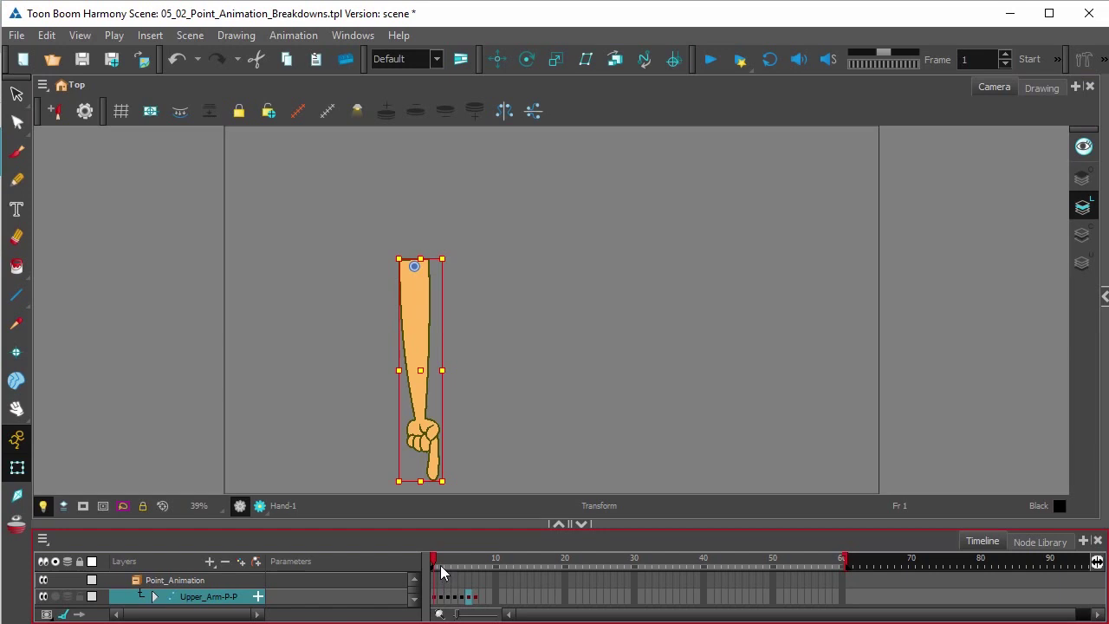
{"action": "left_click", "coordinate": [441, 567]}
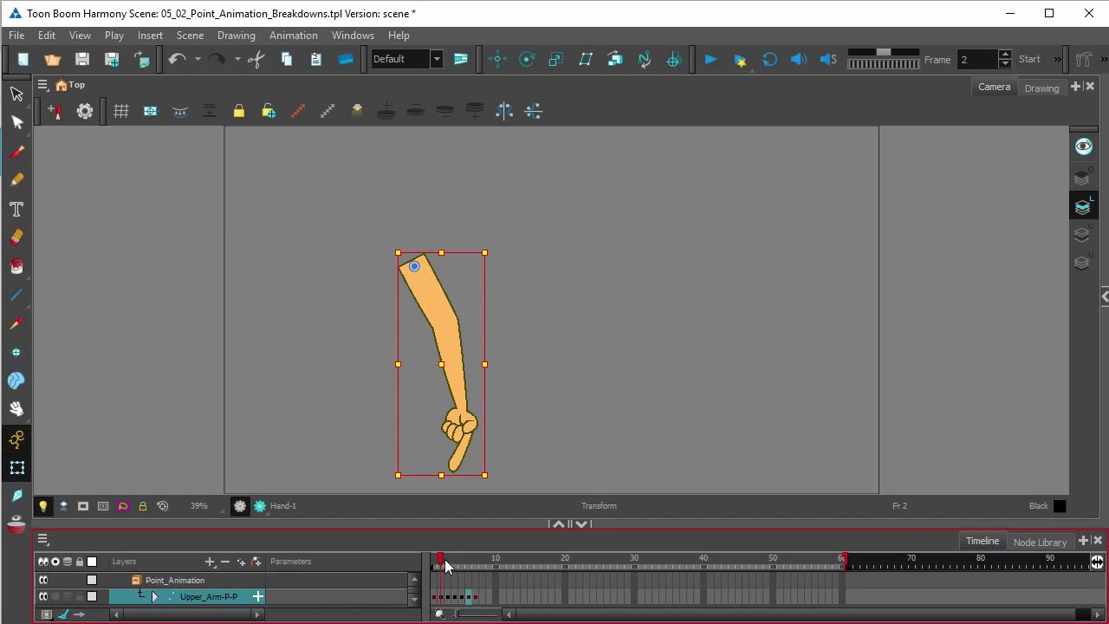
{"action": "left_click", "coordinate": [445, 567]}
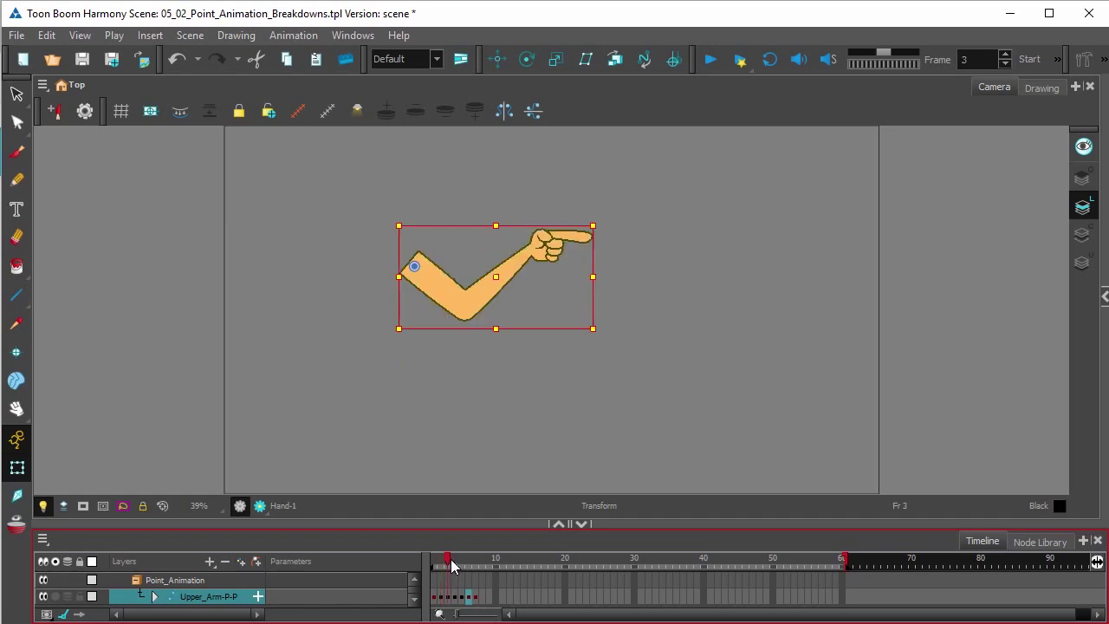
{"action": "left_click", "coordinate": [452, 567]}
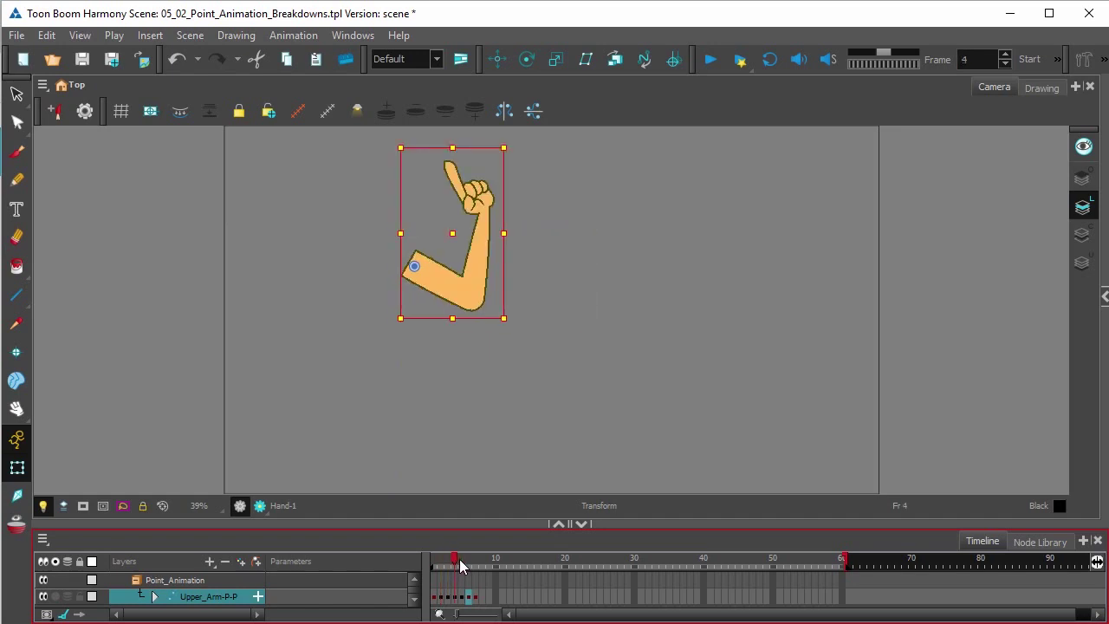
{"action": "left_click", "coordinate": [460, 567]}
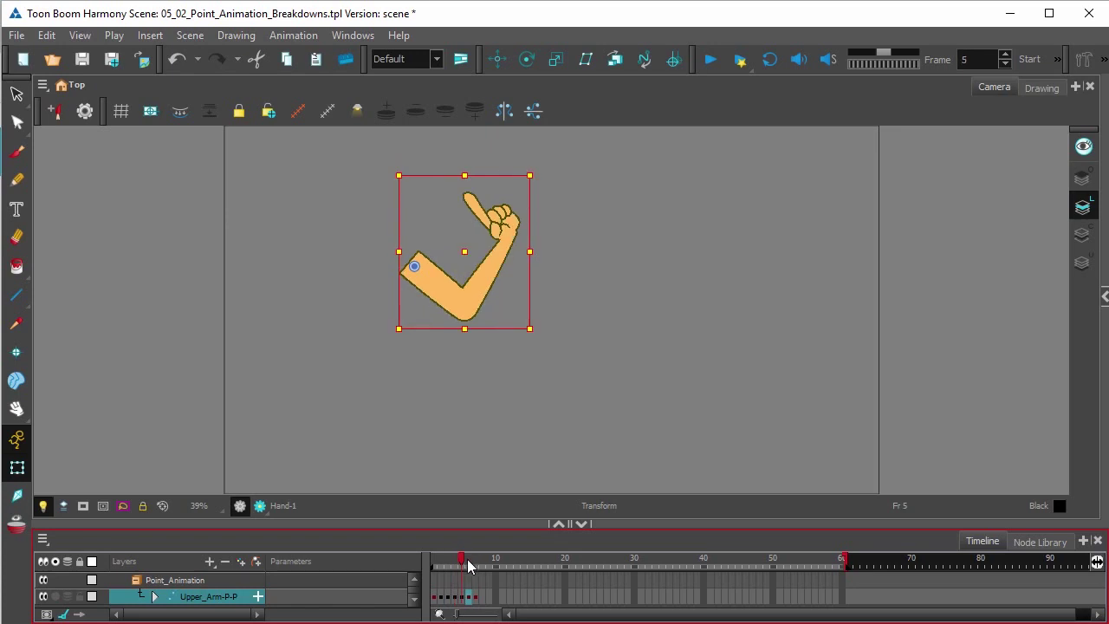
{"action": "left_click", "coordinate": [466, 563]}
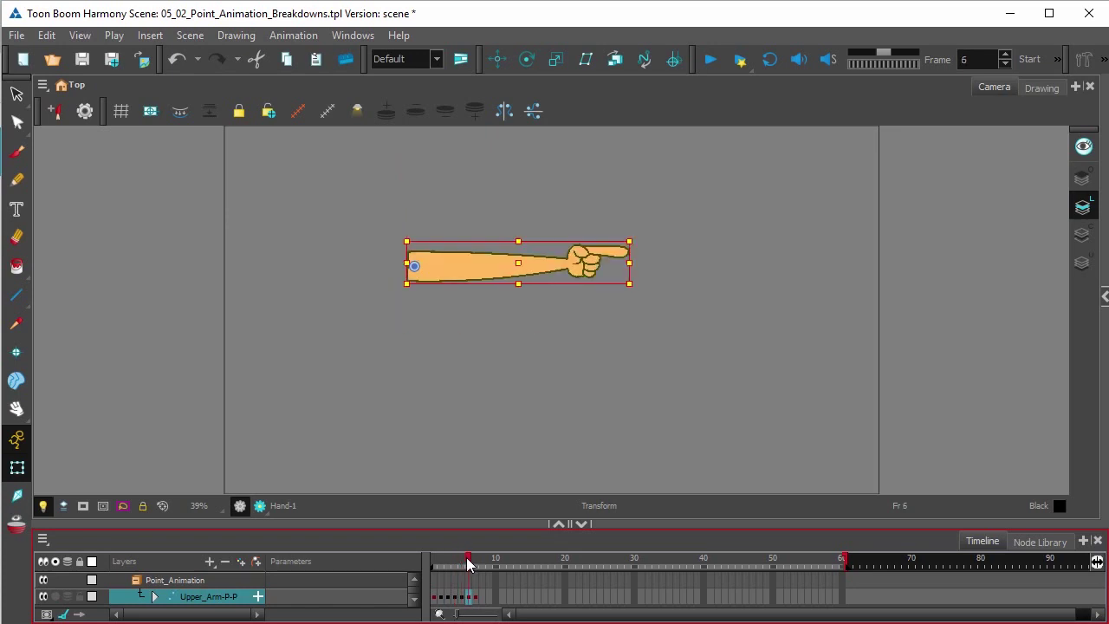